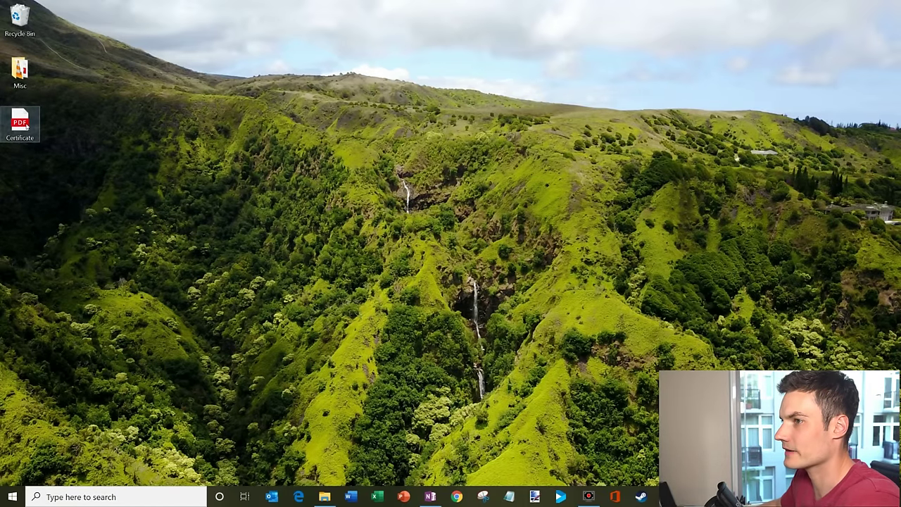
# Step: Open Certificate.pdf from the desktop in the browser's PDF viewer
pyautogui.doubleClick(26, 127)
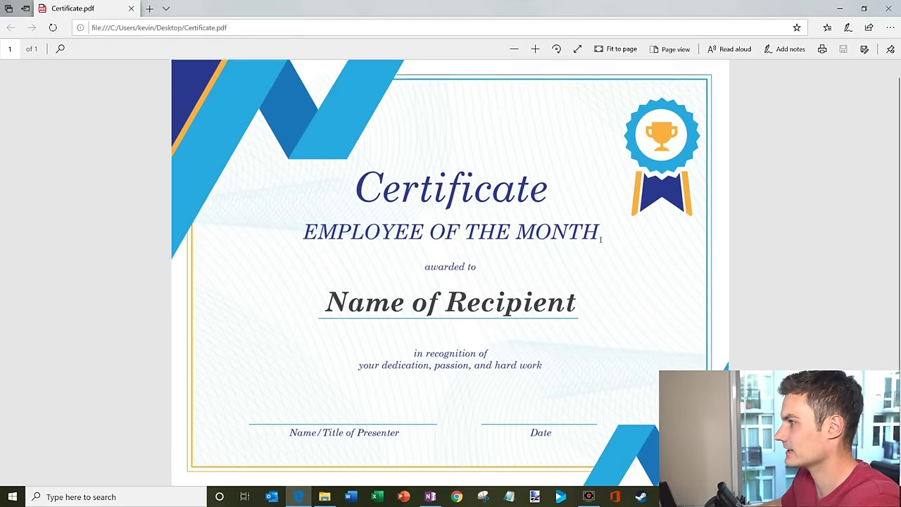
pyautogui.scroll(-1, 601, 240)
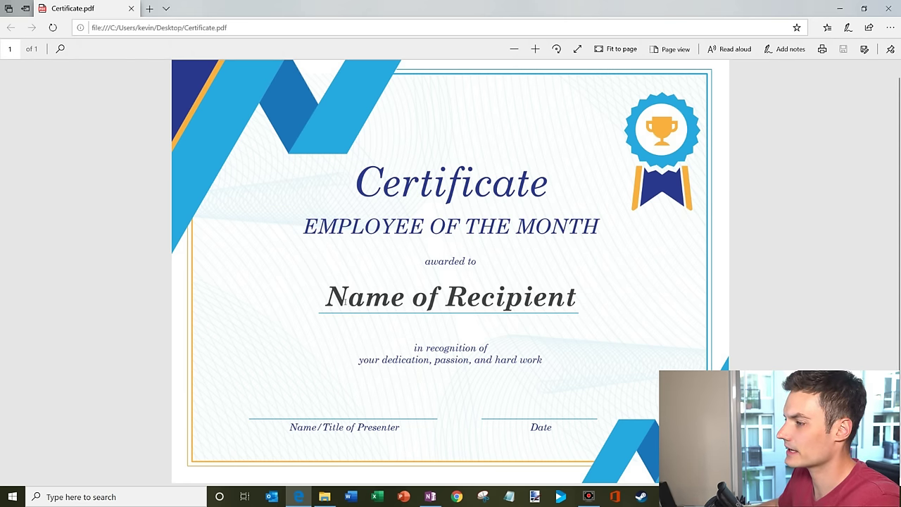
pyautogui.moveTo(325, 296); pyautogui.dragTo(579, 299)
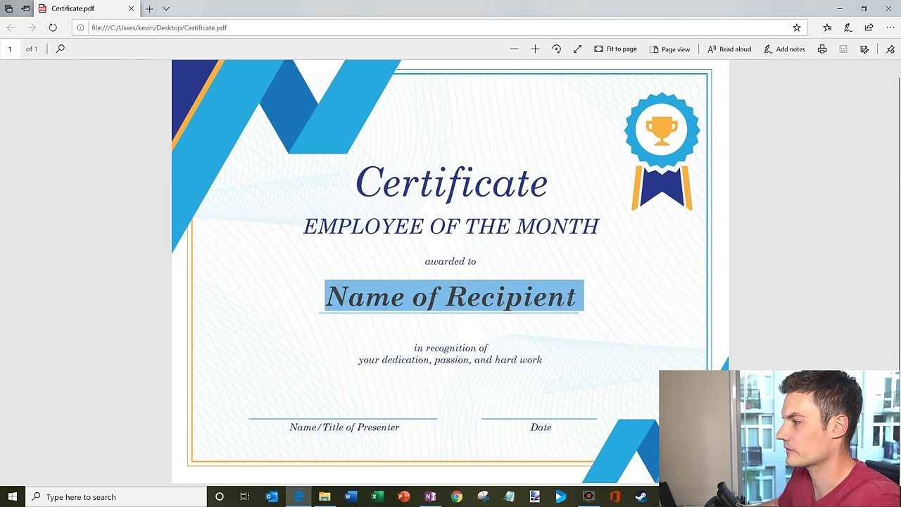
pyautogui.click(431, 297)
pyautogui.tripleClick(336, 295)
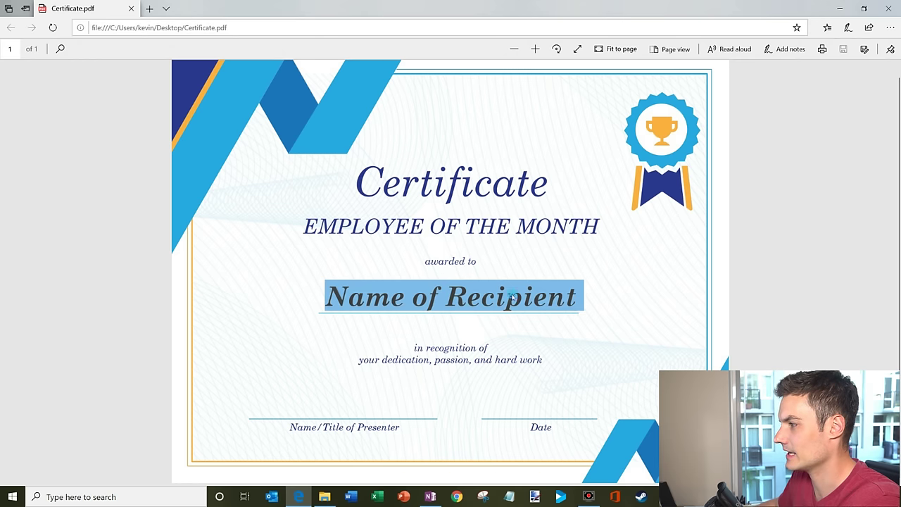
pyautogui.click(512, 297)
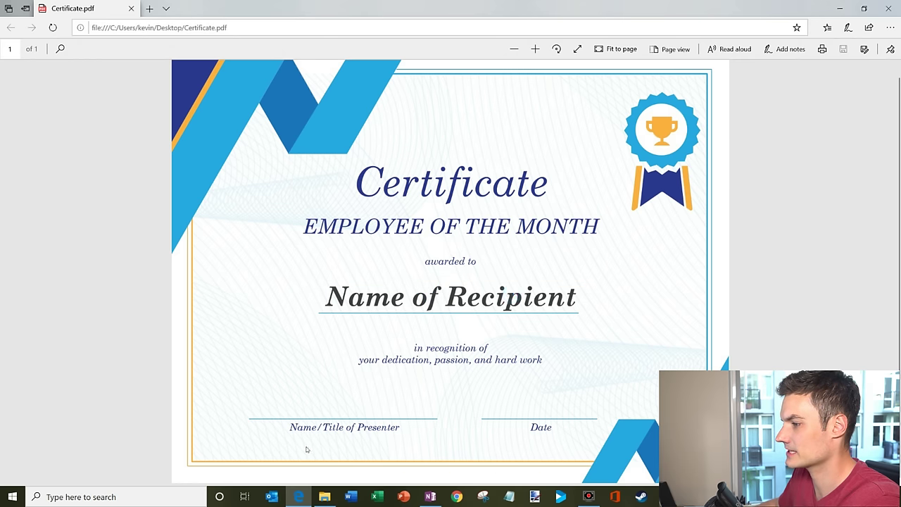
pyautogui.click(557, 403)
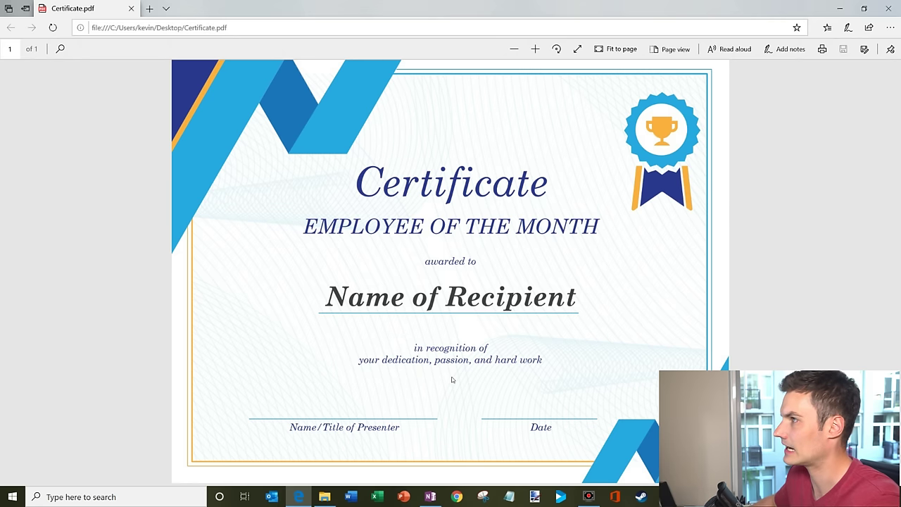
# Step: Close the PDF viewer and launch Word from the taskbar
pyautogui.doubleClick(478, 8)
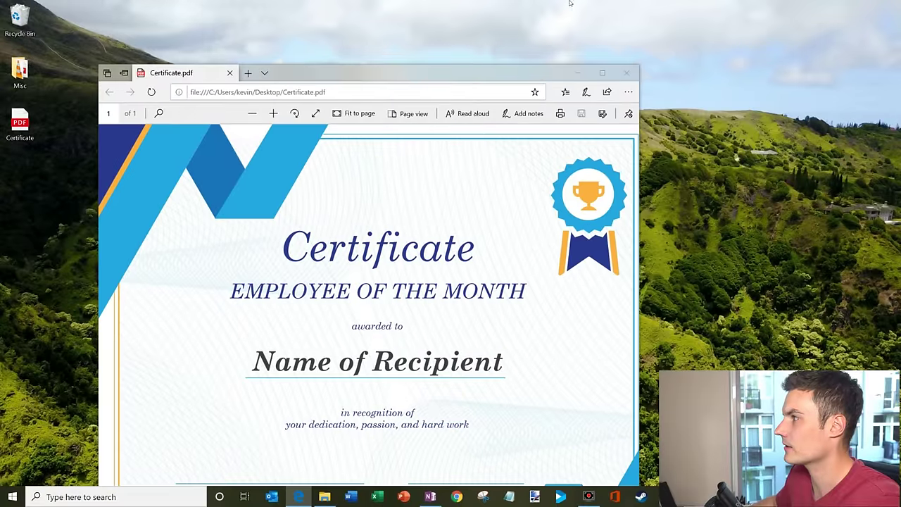
pyautogui.click(625, 74)
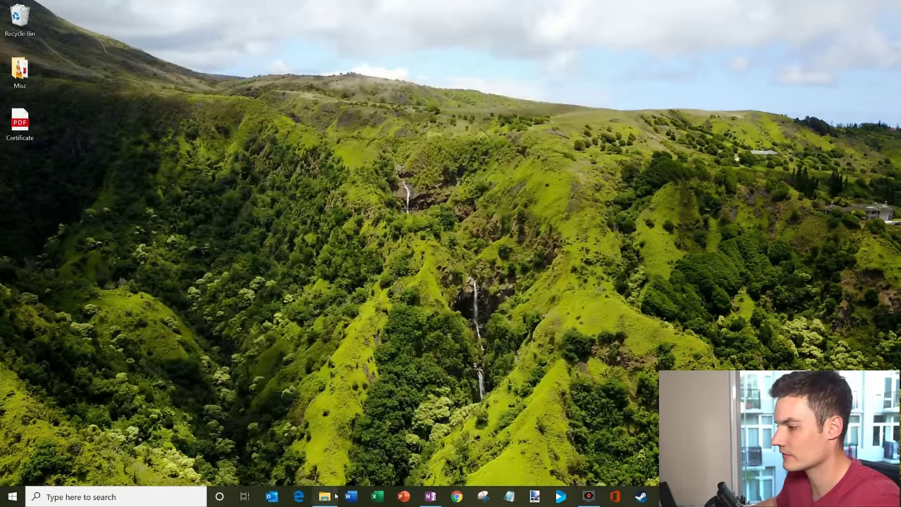
pyautogui.click(352, 498)
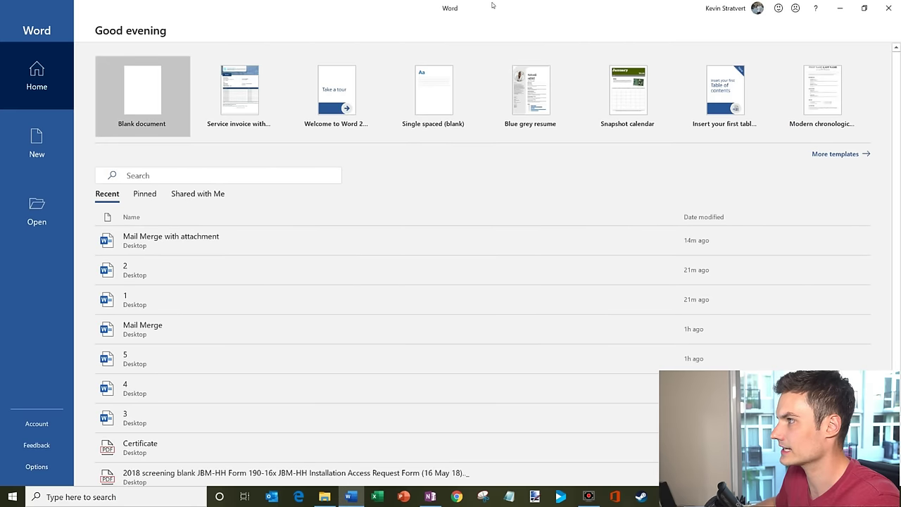
# Step: Resize and reposition the Word window, then bring up its Open page
pyautogui.moveTo(493, 5); pyautogui.dragTo(526, 49)
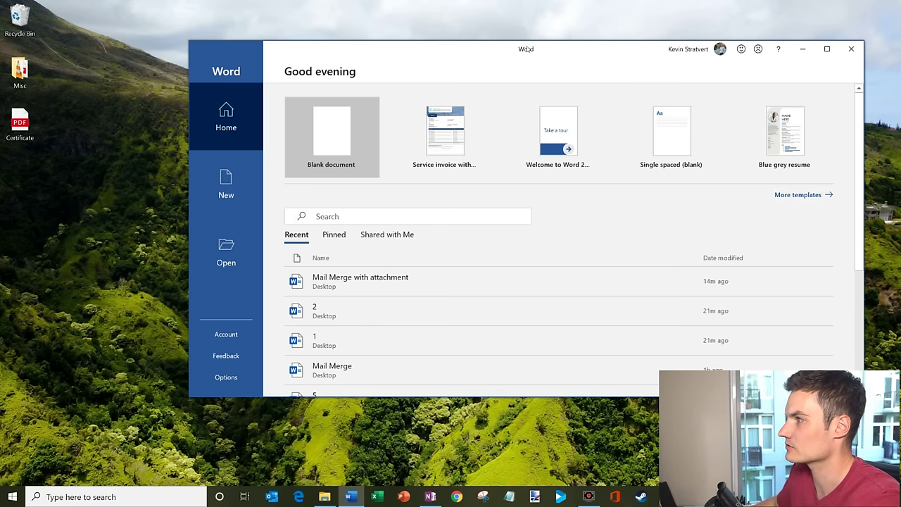
pyautogui.moveTo(573, 51); pyautogui.dragTo(606, 20)
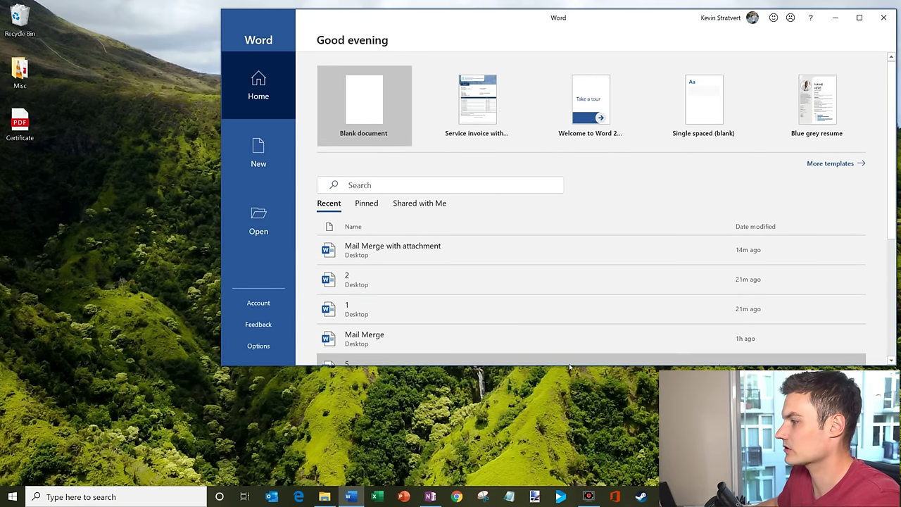
pyautogui.moveTo(572, 366); pyautogui.dragTo(567, 473)
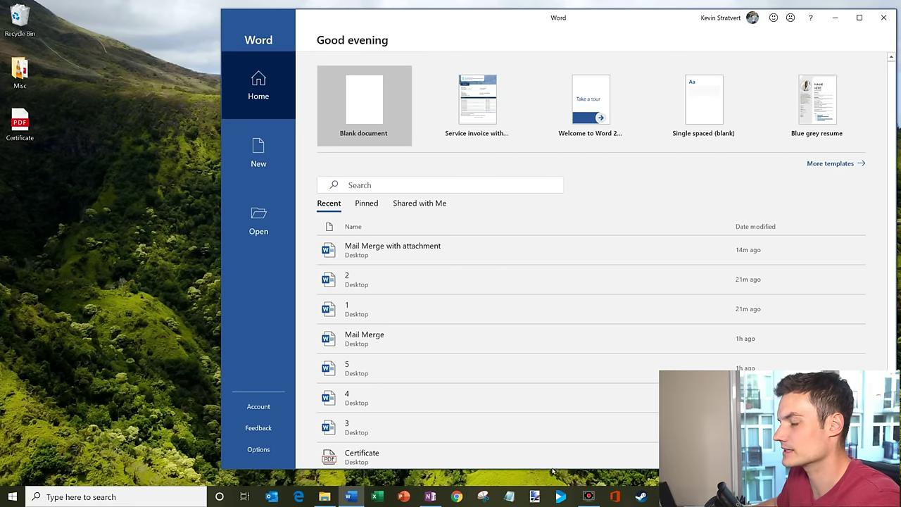
pyautogui.moveTo(21, 125); pyautogui.dragTo(468, 171)
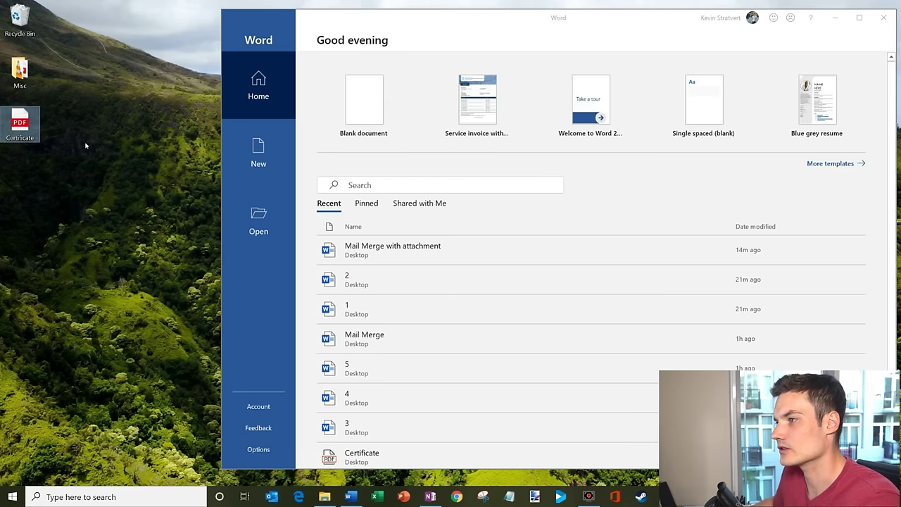
pyautogui.click(254, 223)
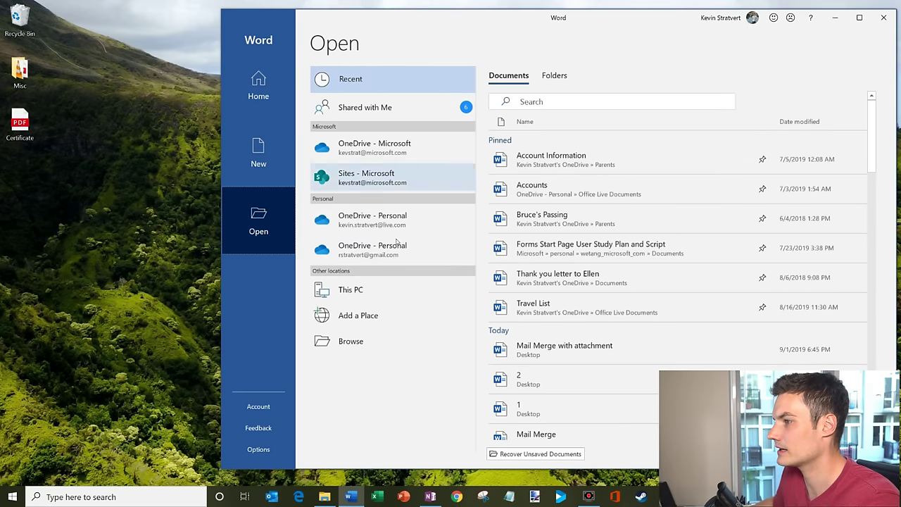
# Step: Drag Certificate.pdf onto Word's Home screen and accept converting it to an editable document
pyautogui.click(258, 85)
pyautogui.moveTo(21, 123); pyautogui.dragTo(448, 160)
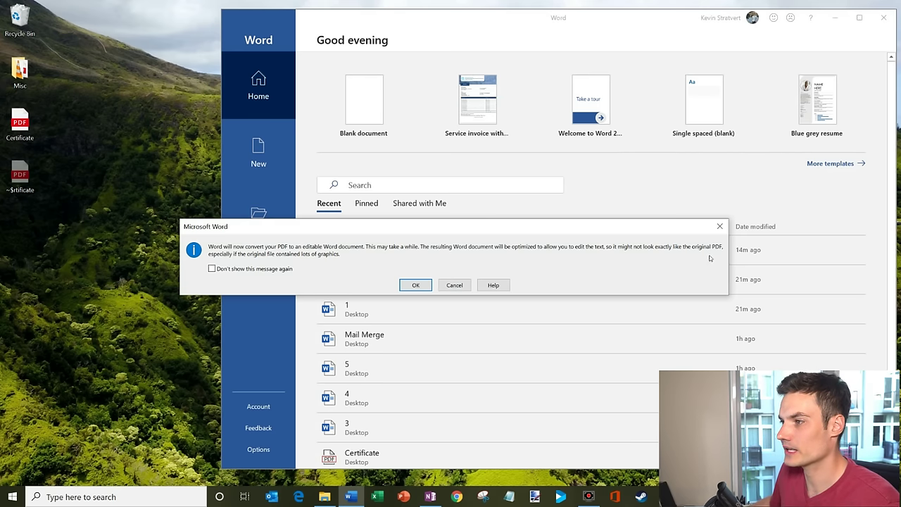
pyautogui.click(417, 285)
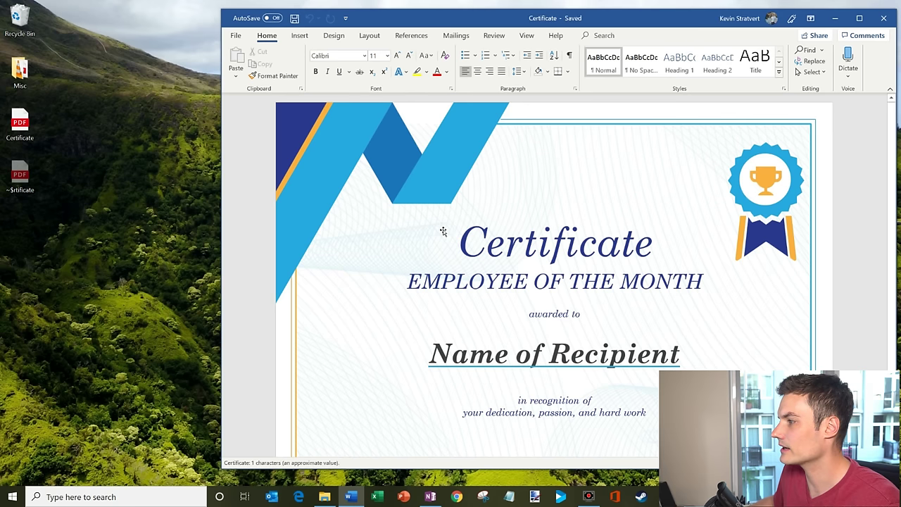
# Step: Maximize Word and remove stray letters accidentally typed into the Certificate title
pyautogui.doubleClick(693, 12)
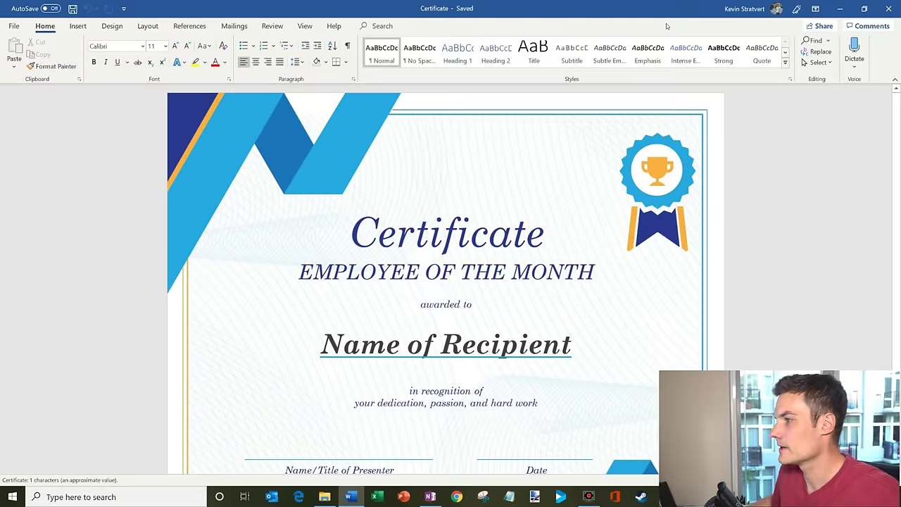
pyautogui.scroll(-2, 471, 245)
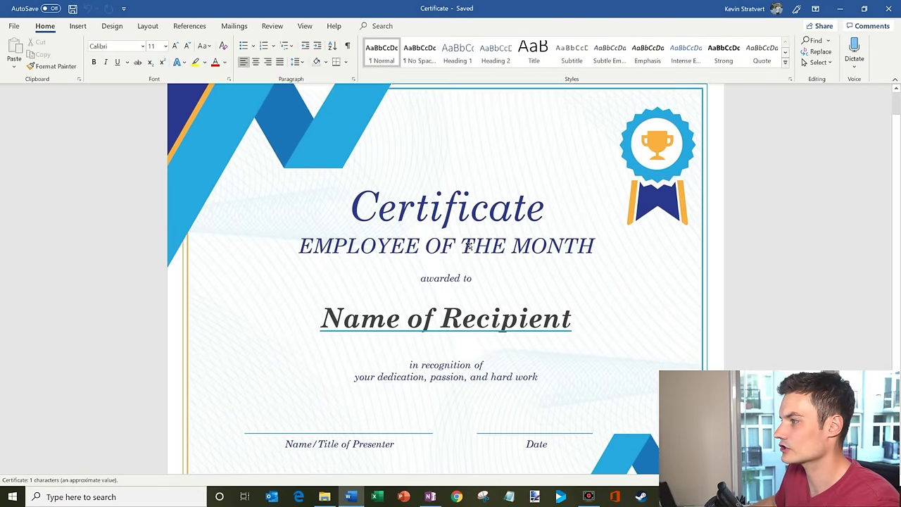
pyautogui.click(405, 182)
pyautogui.write('fd')
pyautogui.press('BackSpace')
pyautogui.press('BackSpace')
pyautogui.press('Right')
pyautogui.press('Right')
pyautogui.press('Right')
pyautogui.press('Right')
# Step: Replace the 'Name of Recipient' placeholder with the recipient's full name
pyautogui.click(443, 226)
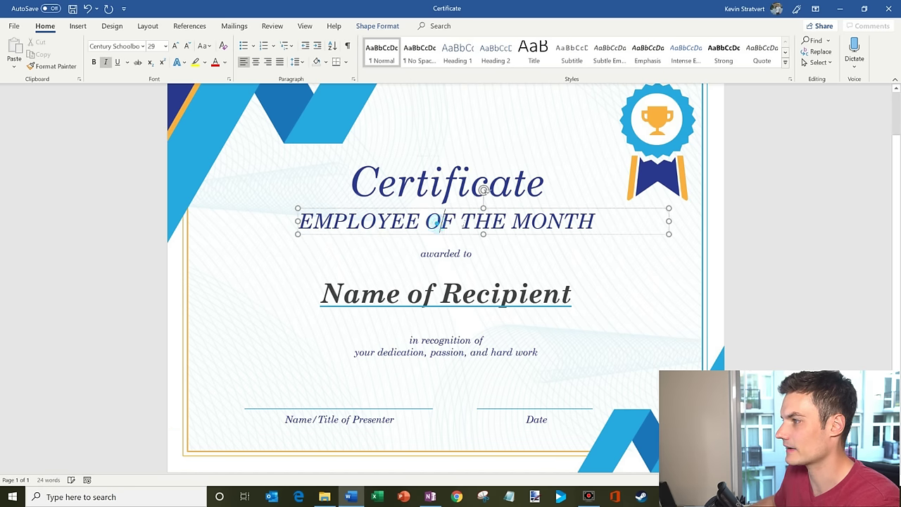
pyautogui.click(501, 293)
pyautogui.moveTo(578, 297); pyautogui.dragTo(320, 295)
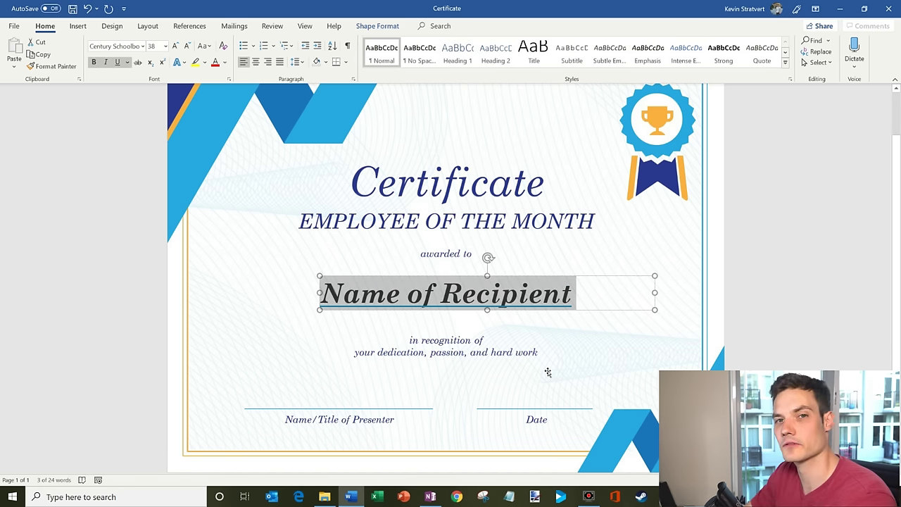
pyautogui.write('K')
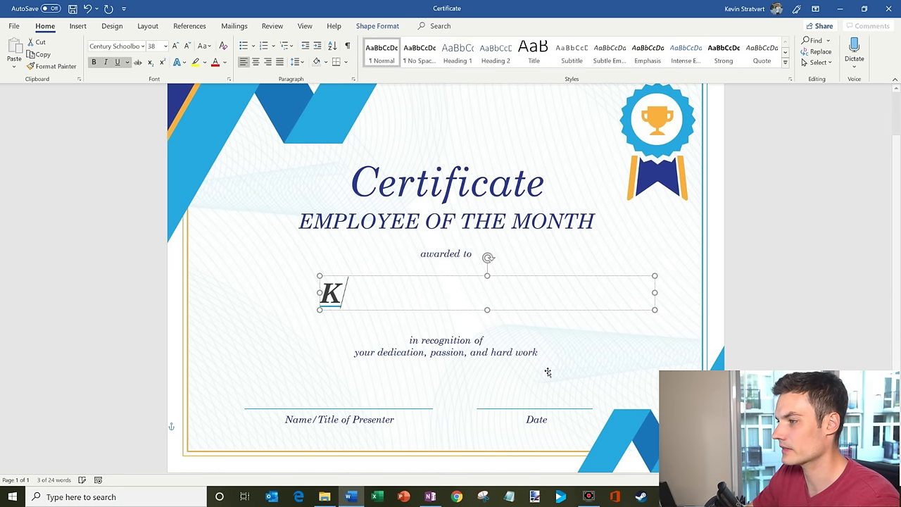
pyautogui.write('evin Stratvert')
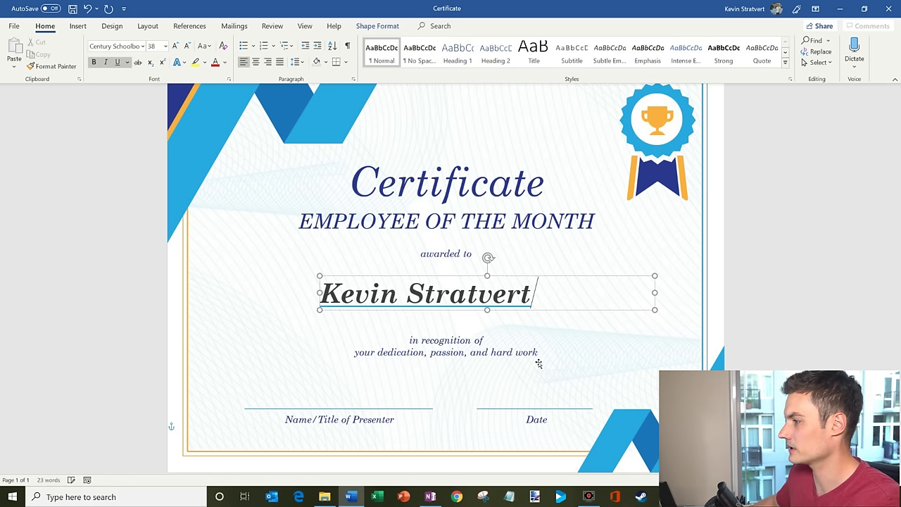
# Step: Stretch the name box to both page edges and center the name in it
pyautogui.moveTo(655, 293); pyautogui.dragTo(725, 296)
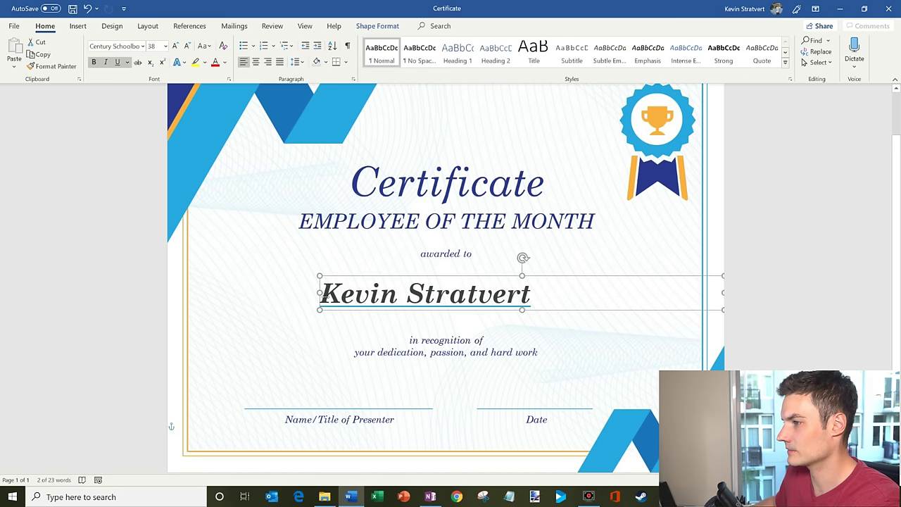
pyautogui.moveTo(320, 293); pyautogui.dragTo(174, 299)
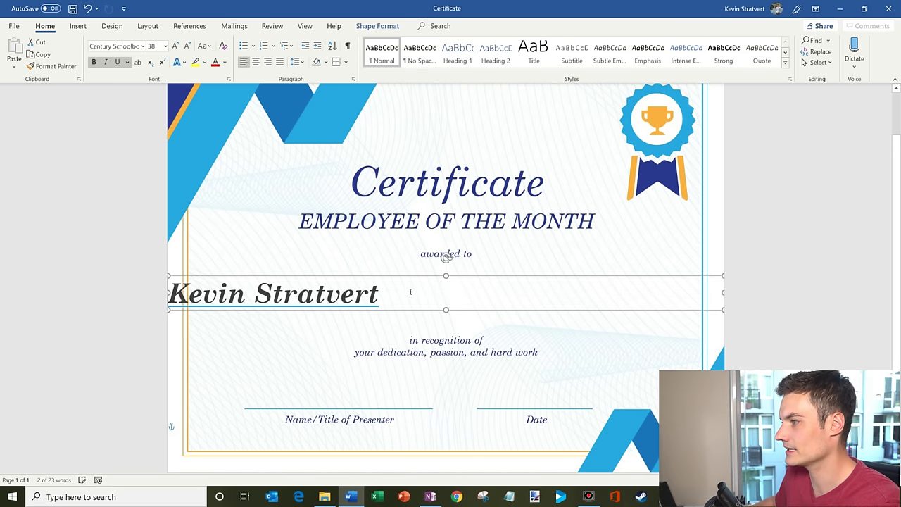
pyautogui.tripleClick(321, 296)
pyautogui.click(255, 62)
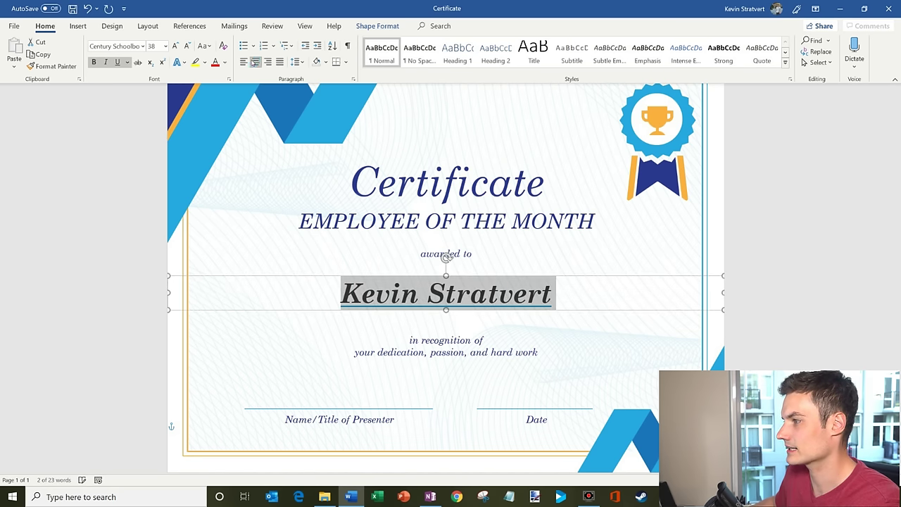
pyautogui.click(791, 240)
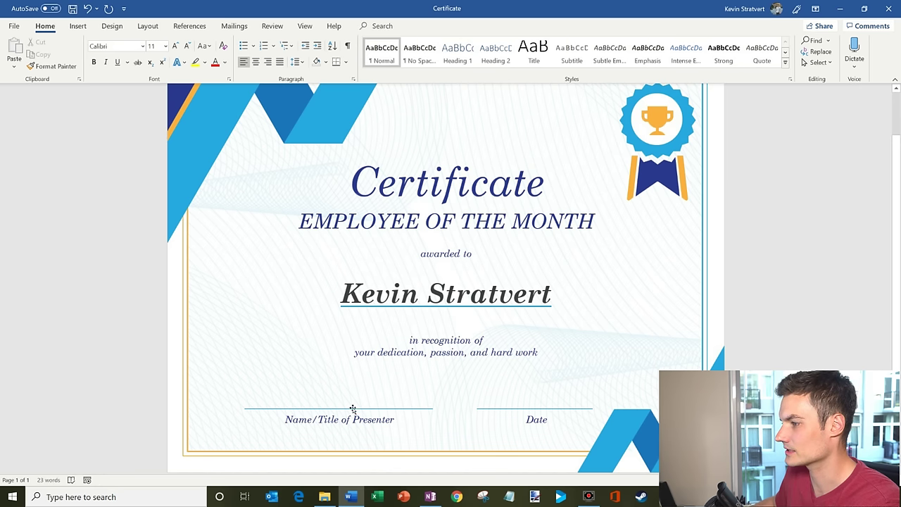
# Step: Duplicate the recipient name text box with Ctrl+C and Ctrl+V
pyautogui.click(329, 401)
pyautogui.click(294, 401)
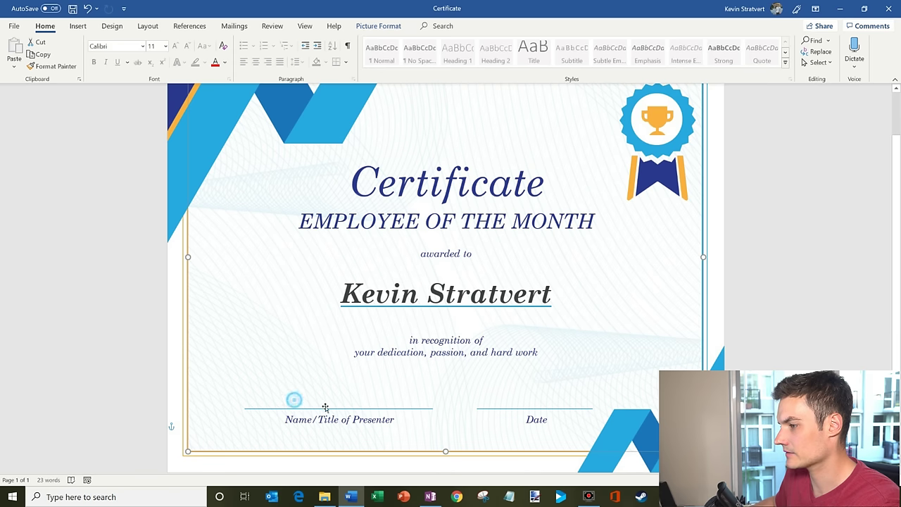
pyautogui.click(333, 401)
pyautogui.click(333, 398)
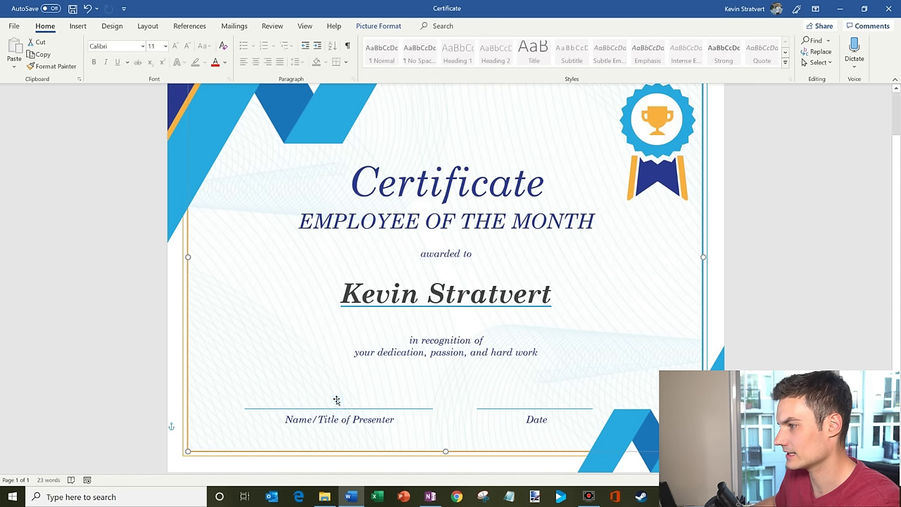
pyautogui.click(432, 291)
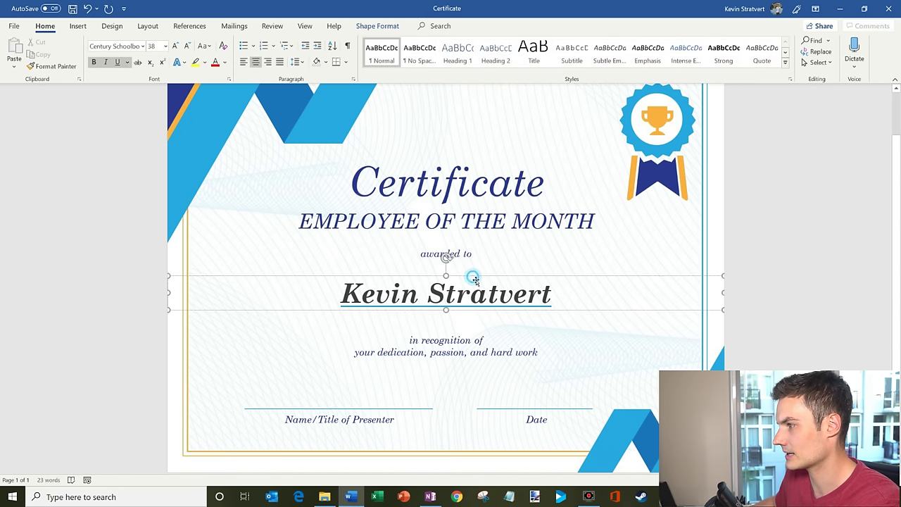
pyautogui.hotkey('ctrl', 'c')
pyautogui.hotkey('ctrl', 'v')
# Step: Shrink the duplicated name to 20 pt and place it above Name/Title of Presenter
pyautogui.moveTo(559, 128); pyautogui.dragTo(467, 458)
pyautogui.tripleClick(392, 440)
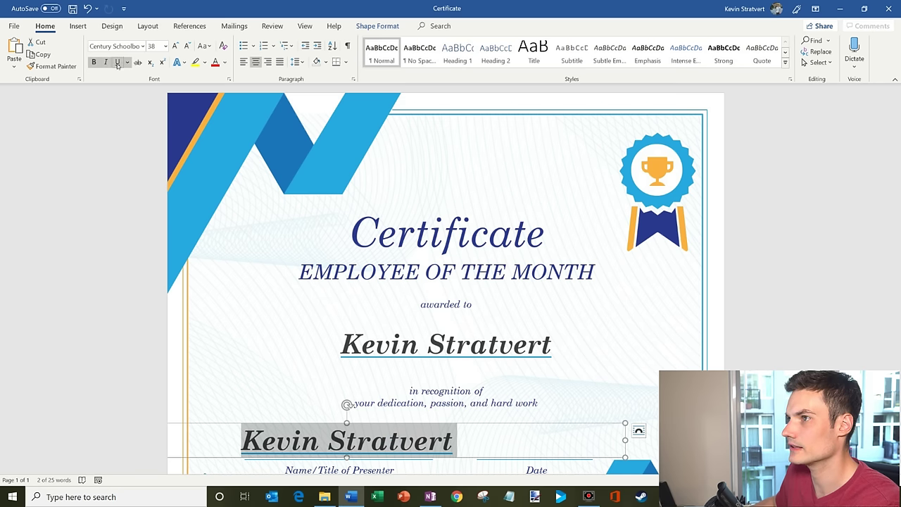
pyautogui.click(188, 46)
pyautogui.click(187, 47)
pyautogui.click(188, 46)
pyautogui.click(188, 46)
pyautogui.click(188, 47)
pyautogui.click(187, 47)
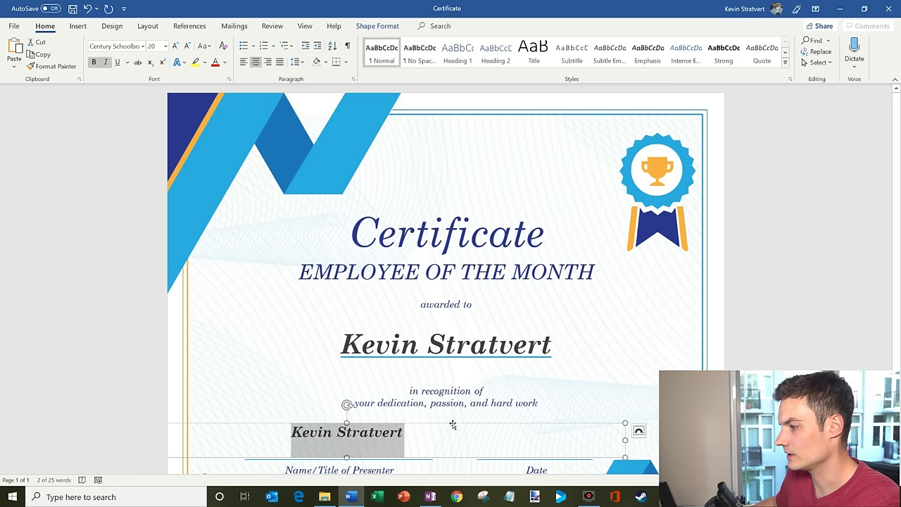
pyautogui.moveTo(452, 428); pyautogui.dragTo(450, 443)
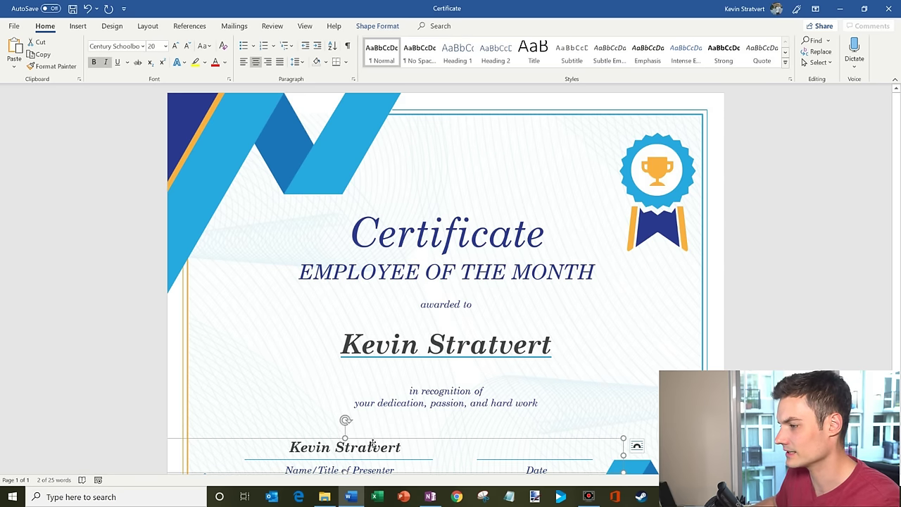
# Step: Copy the name box over the Date line and type 9/1/2019 in it
pyautogui.scroll(-1, 404, 433)
pyautogui.moveTo(414, 388); pyautogui.dragTo(608, 385)
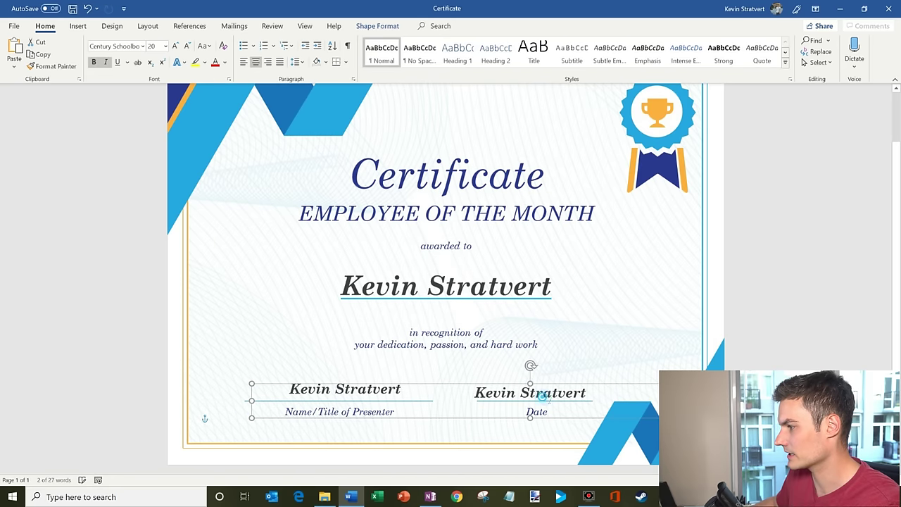
pyautogui.moveTo(542, 396); pyautogui.dragTo(543, 397)
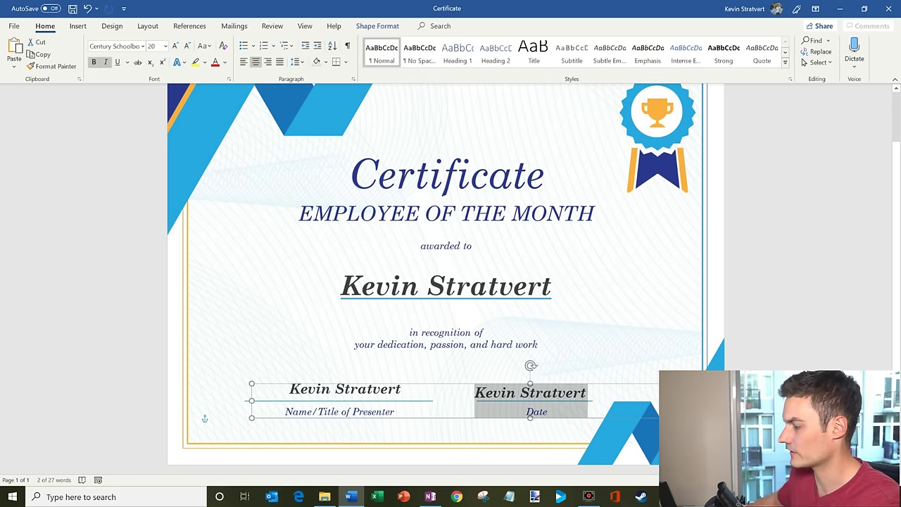
pyautogui.write('9/1/2019')
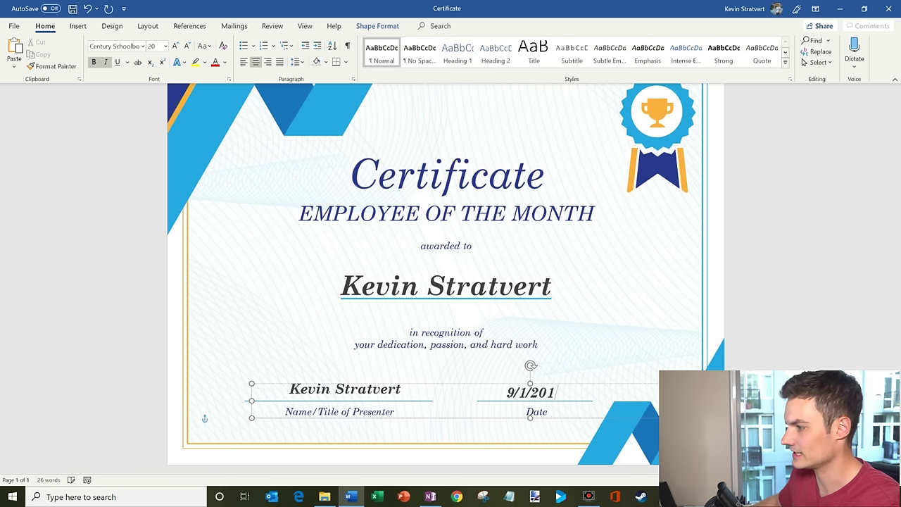
pyautogui.moveTo(572, 384); pyautogui.dragTo(583, 385)
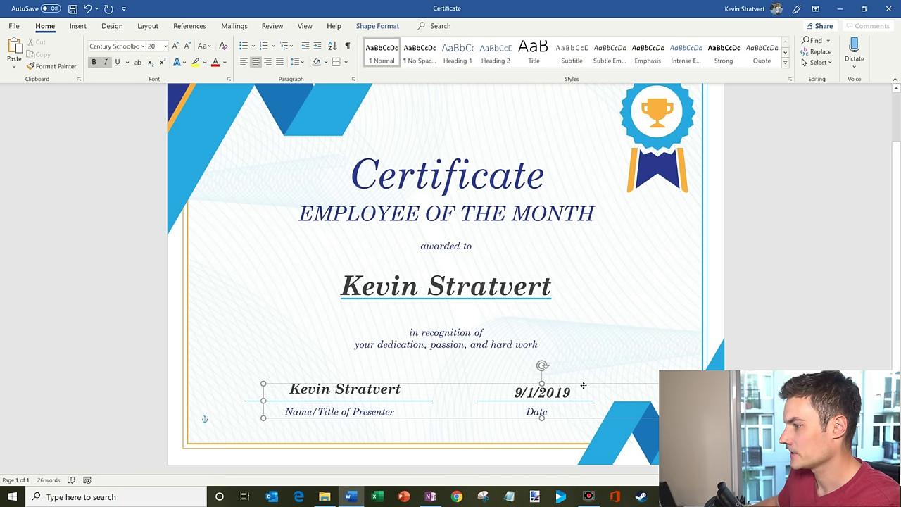
pyautogui.click(806, 321)
pyautogui.scroll(-1, 329, 224)
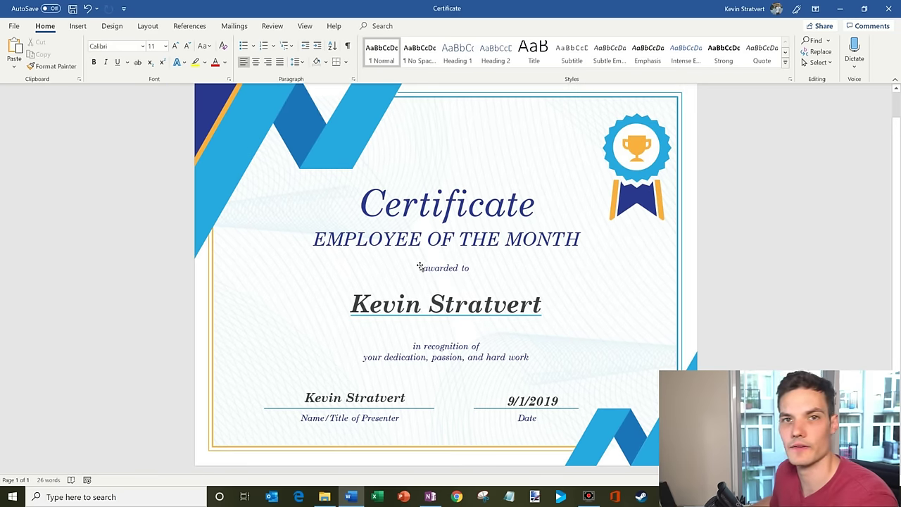
# Step: Save the certificate to the Desktop as a PDF, adding the recipient's first name to the file name
pyautogui.click(13, 26)
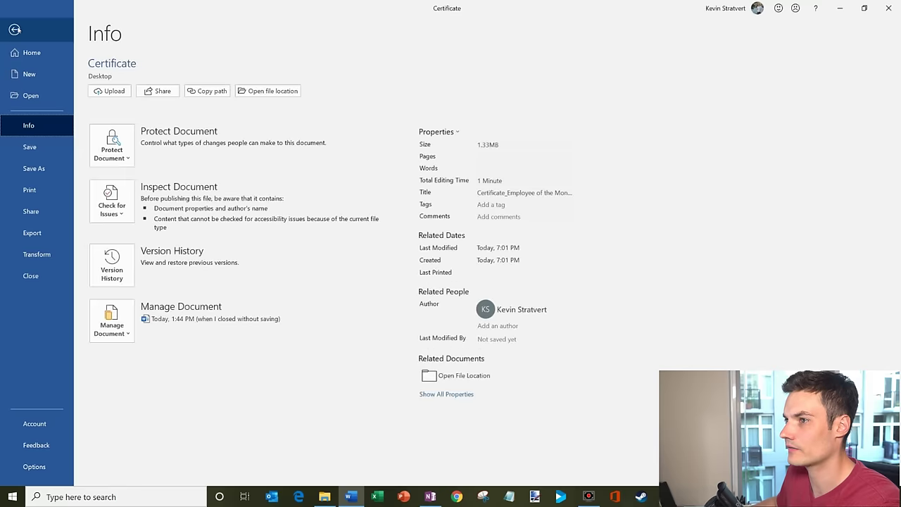
pyautogui.click(50, 174)
pyautogui.click(343, 94)
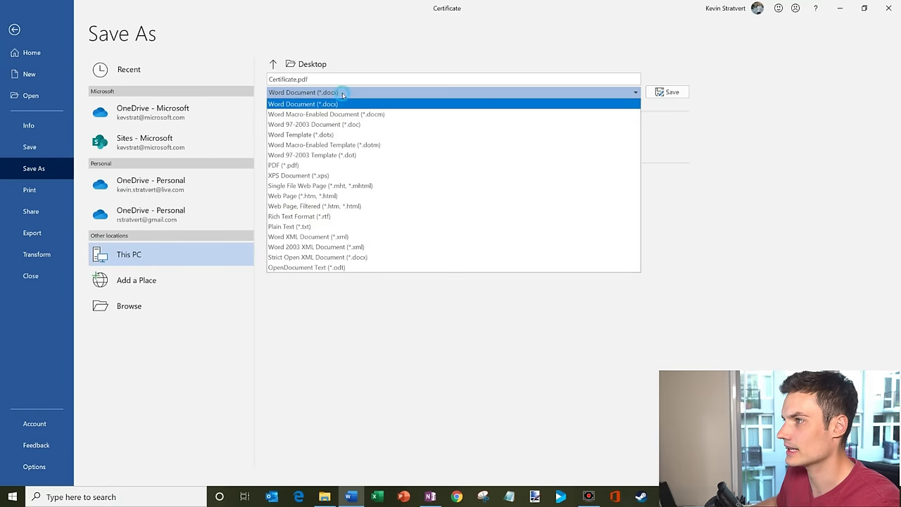
pyautogui.click(329, 166)
pyautogui.click(299, 79)
pyautogui.click(297, 79)
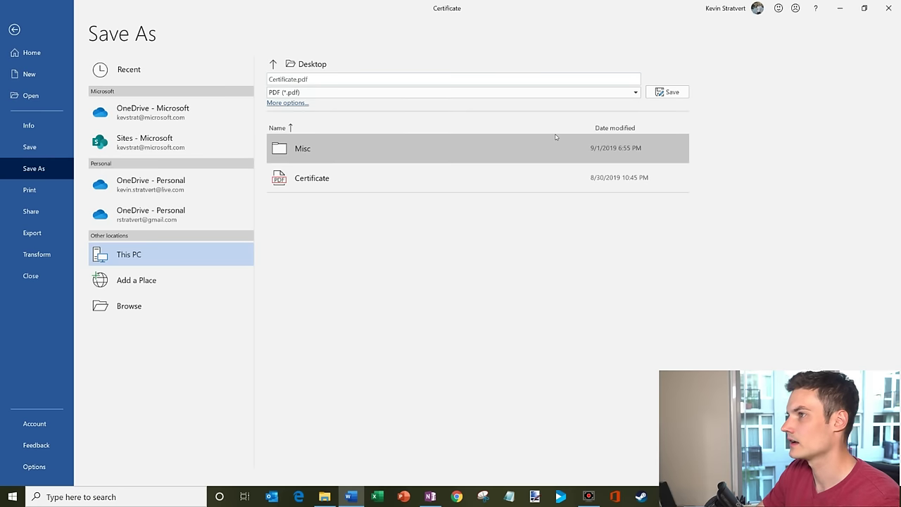
pyautogui.write('Kevin')
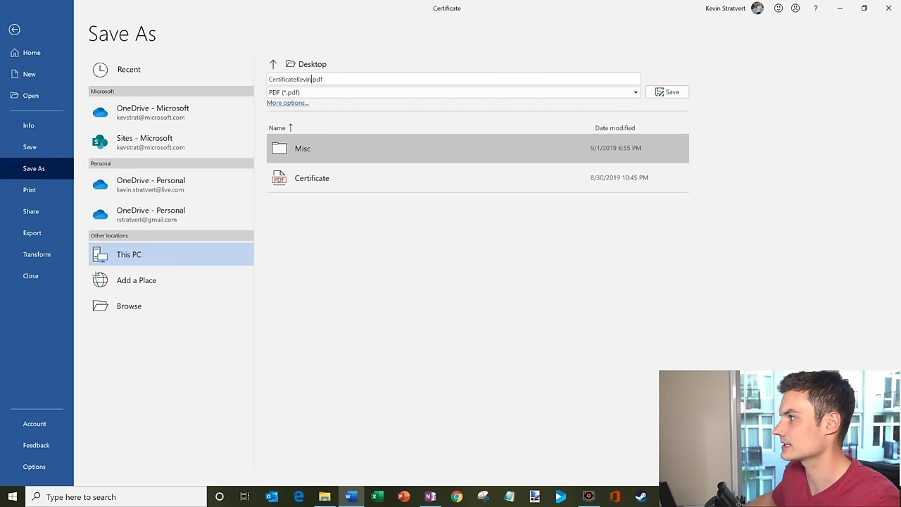
pyautogui.click(669, 92)
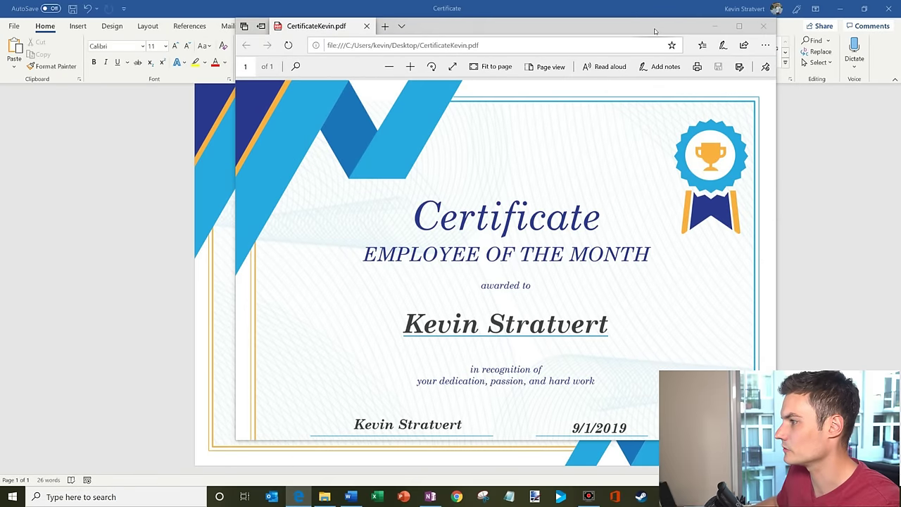
# Step: Maximize Edge and select the recipient, presenter and 9/1/2019 date text to verify the PDF
pyautogui.doubleClick(654, 32)
pyautogui.moveTo(395, 308); pyautogui.dragTo(405, 307)
pyautogui.click(503, 306)
pyautogui.moveTo(350, 308); pyautogui.dragTo(553, 308)
pyautogui.moveTo(299, 408); pyautogui.dragTo(407, 410)
pyautogui.moveTo(517, 411); pyautogui.dragTo(617, 409)
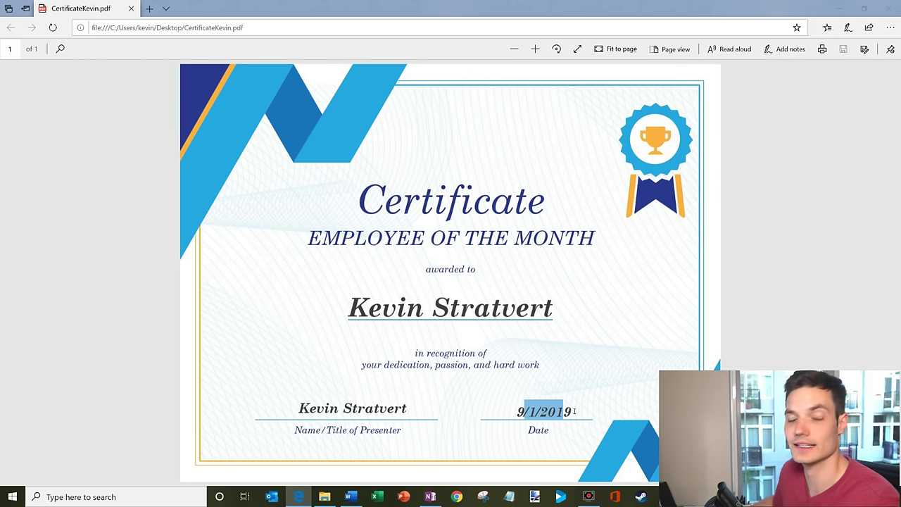